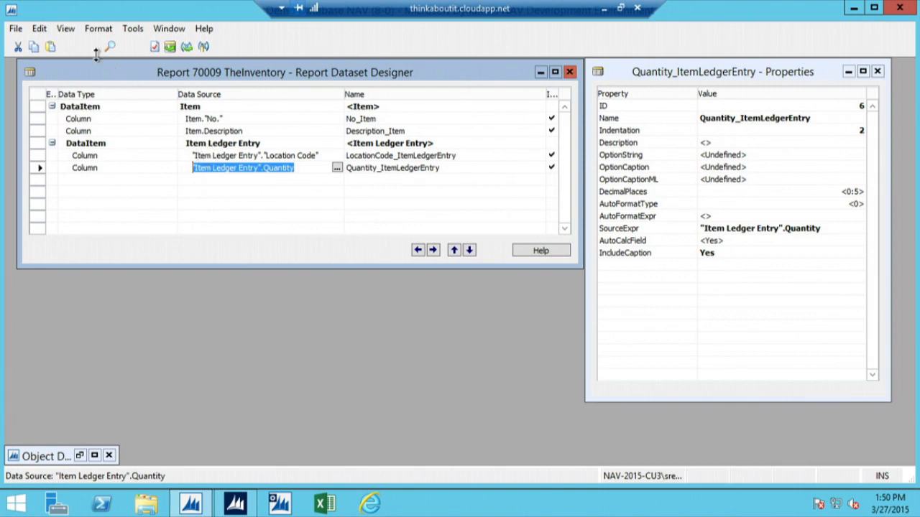
Step: Open the layout of report 70009 in Report Builder, expand the datasets and widen the report data list
left_click(65, 29)
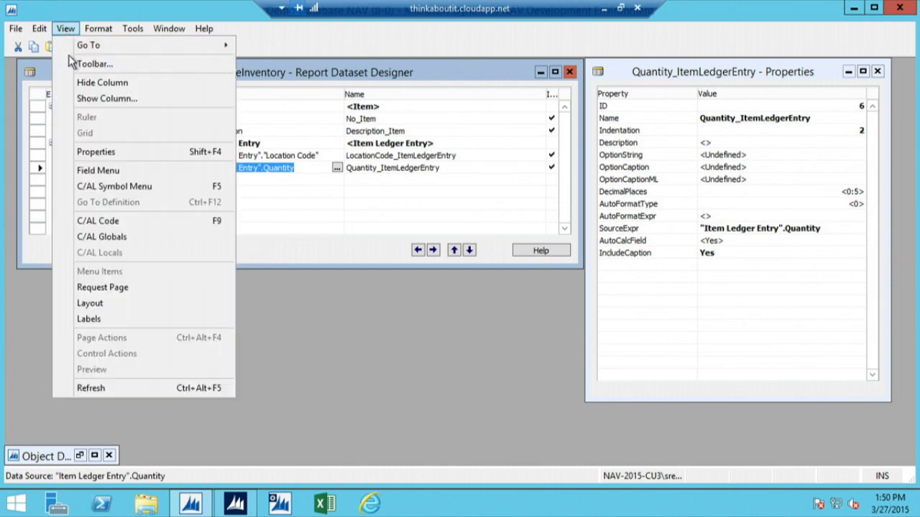
left_click(114, 304)
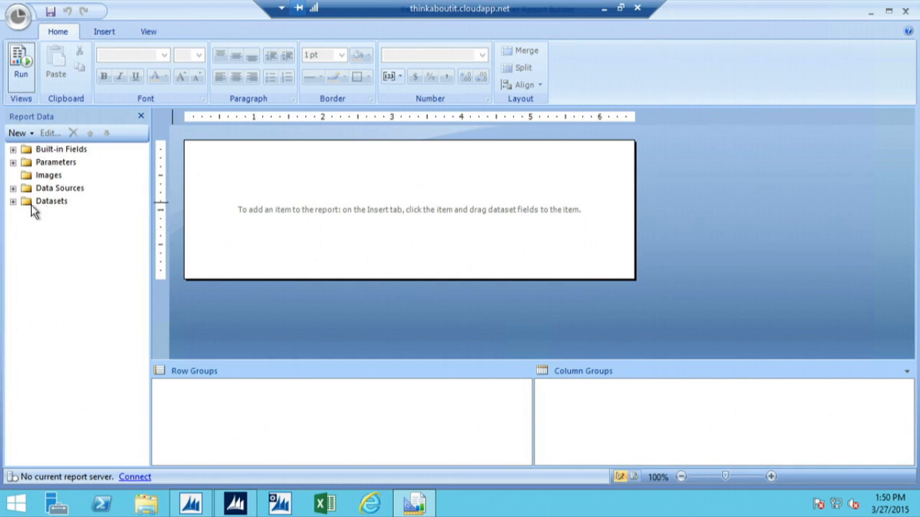
left_click(13, 202)
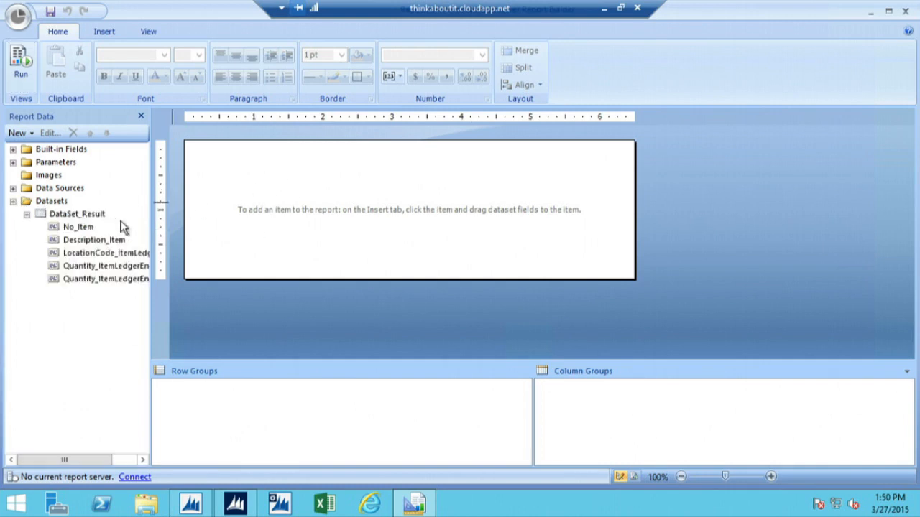
left_click_drag(149, 220, 225, 220)
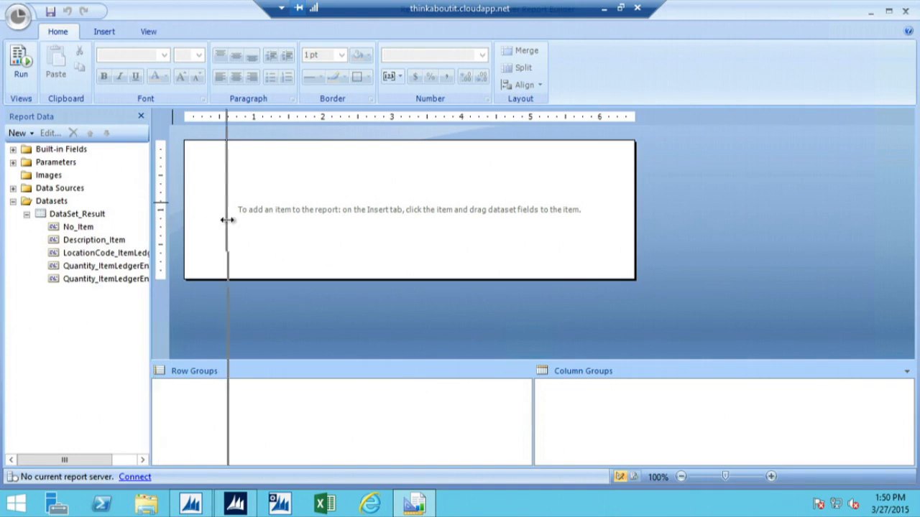
Step: Examine the DataSet_Result fields, the report parameters and the built-in fields available for the layout
left_click(80, 214)
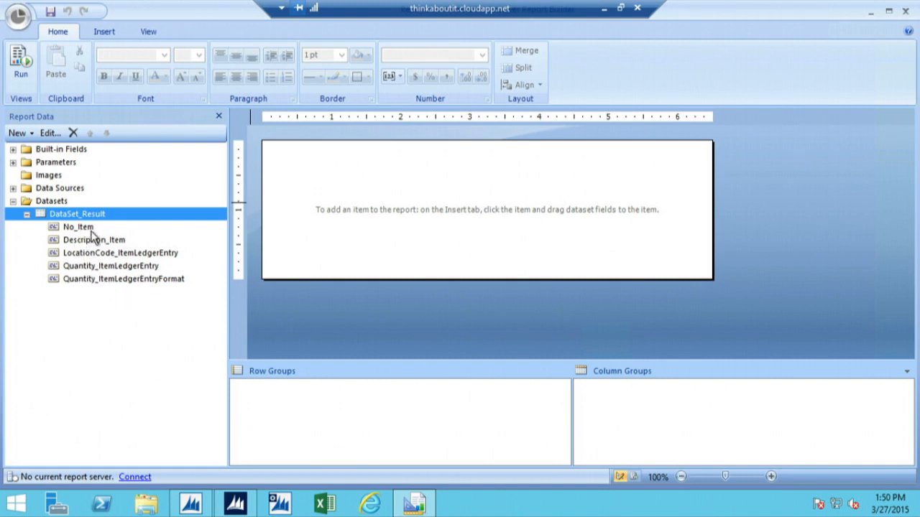
left_click(109, 266)
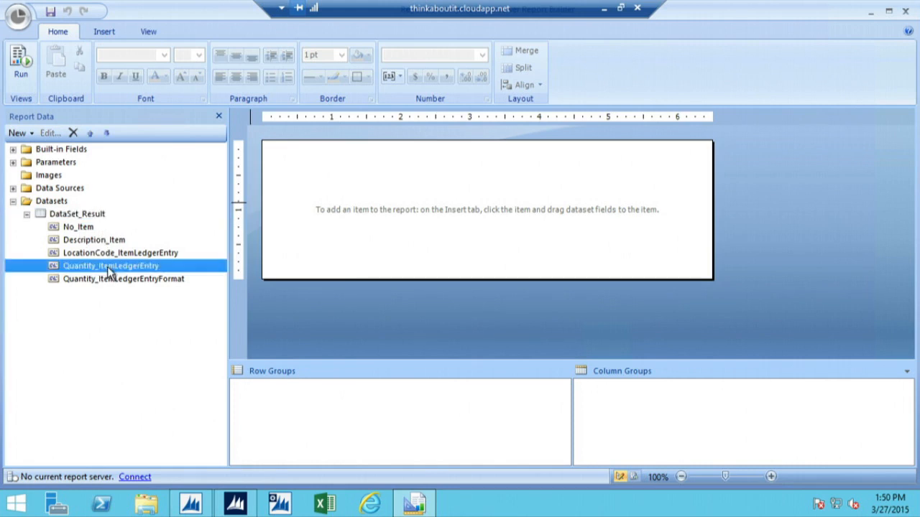
left_click(179, 281)
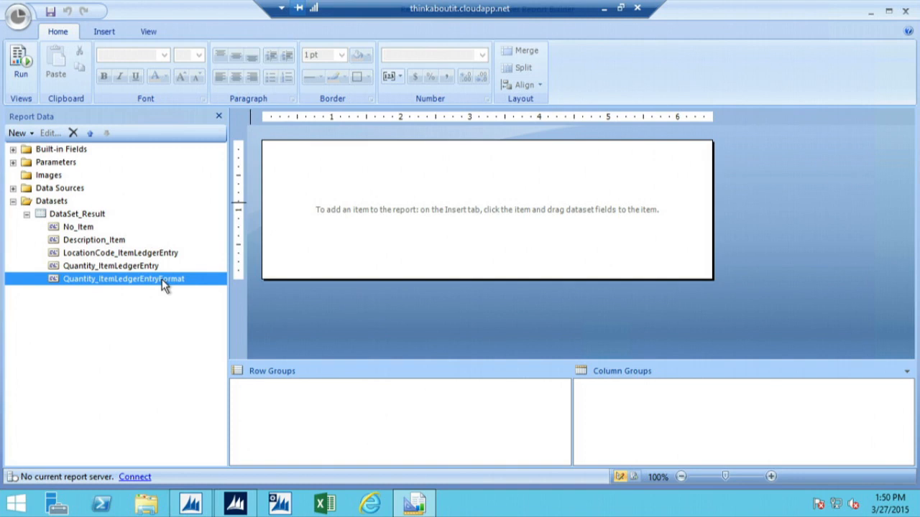
left_click(13, 163)
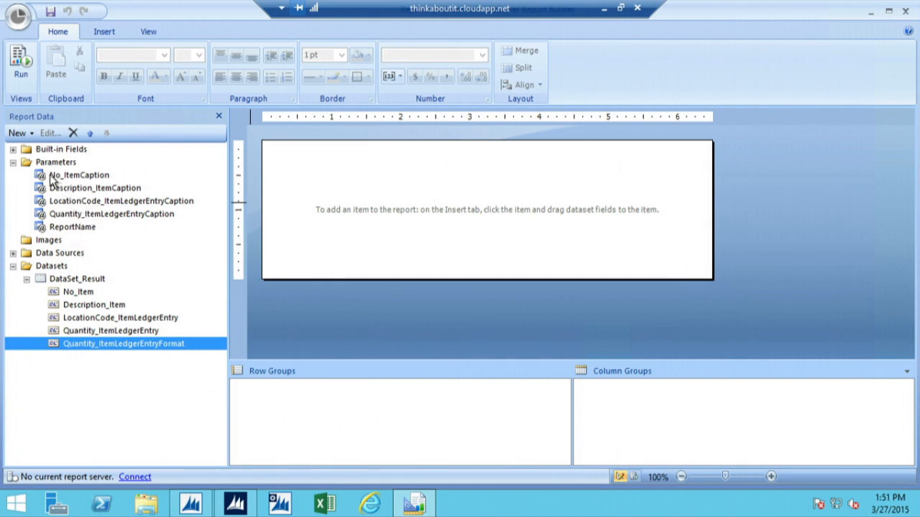
left_click(13, 150)
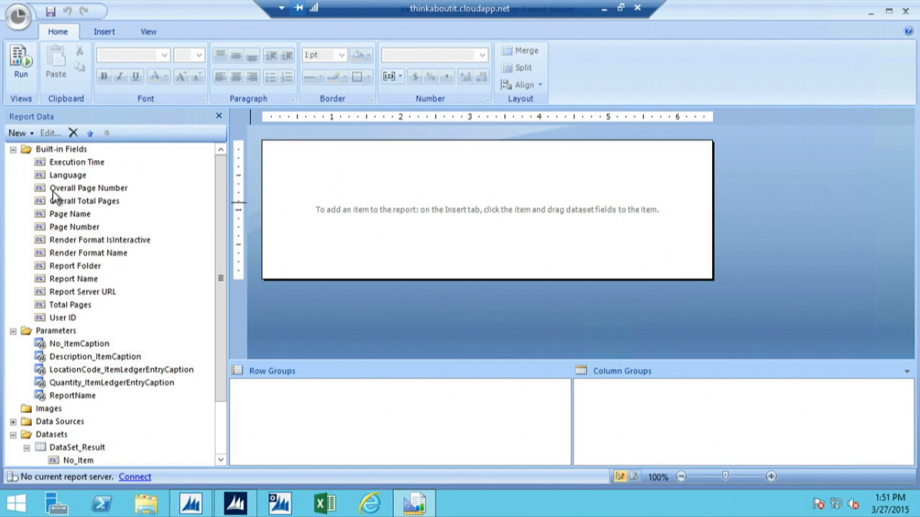
left_click(14, 150)
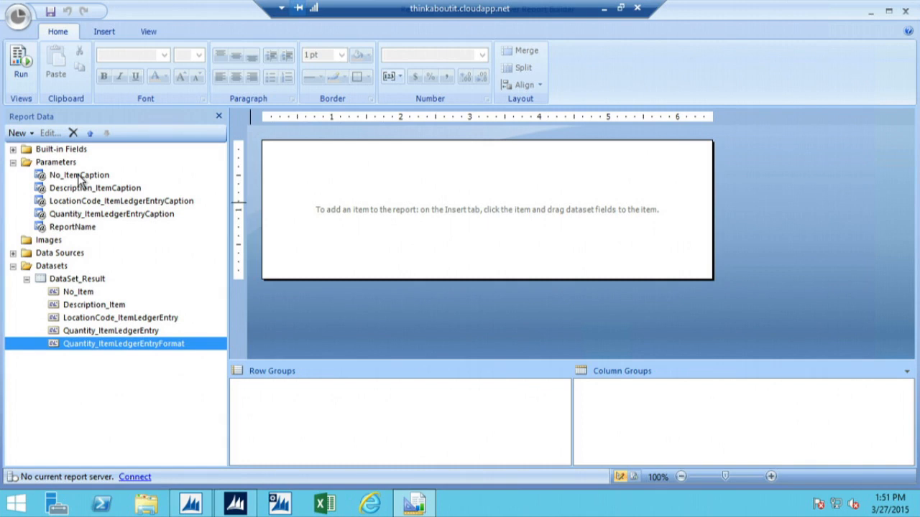
Step: Start the Table Wizard and choose the existing DataSet_Result as the source dataset
left_click(106, 31)
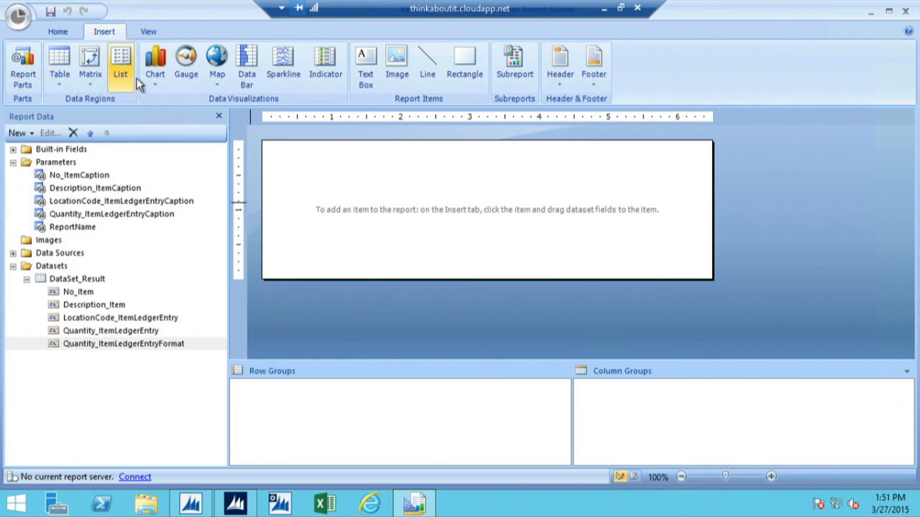
left_click(60, 82)
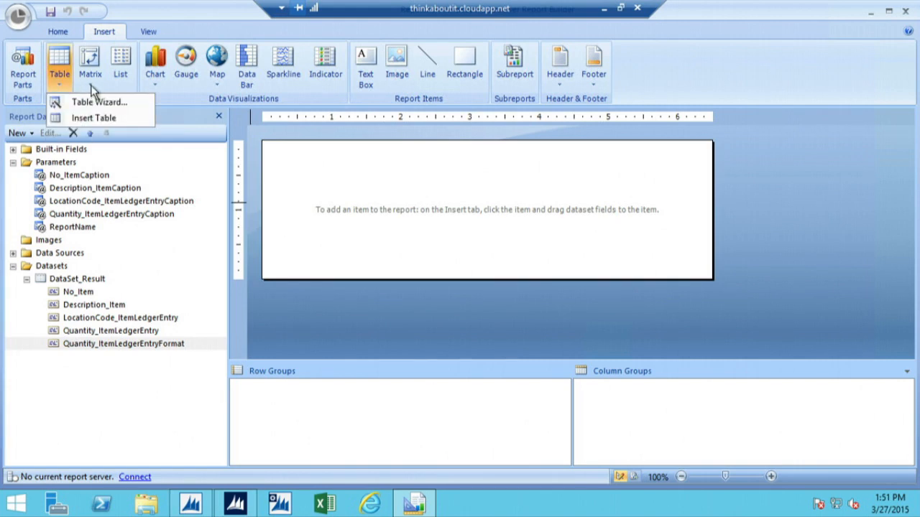
left_click(90, 85)
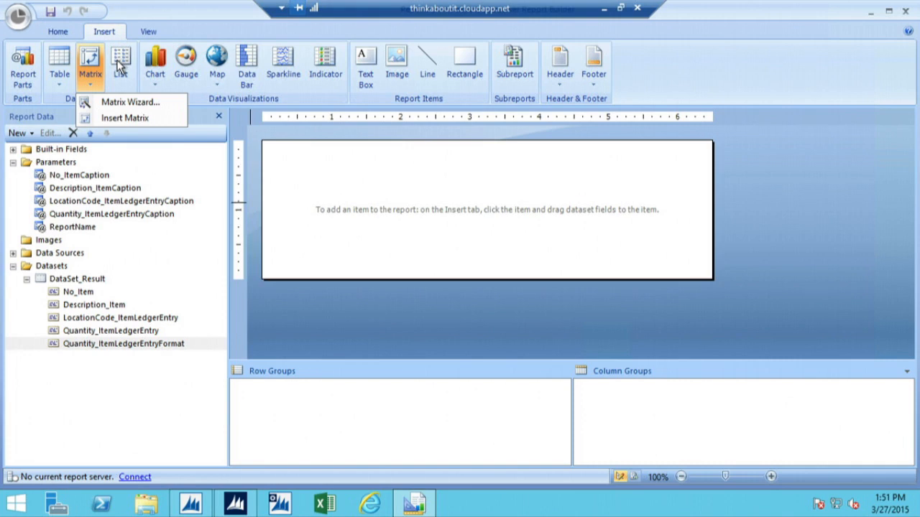
left_click(61, 85)
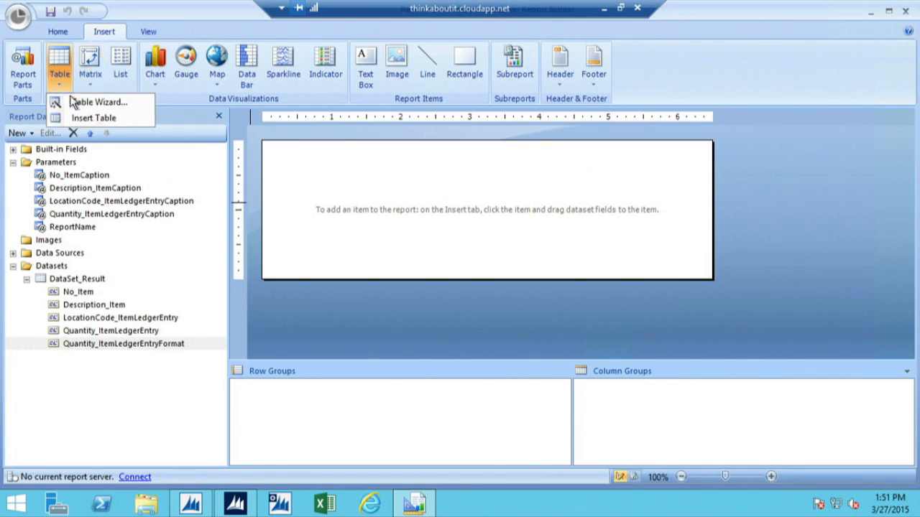
left_click(133, 106)
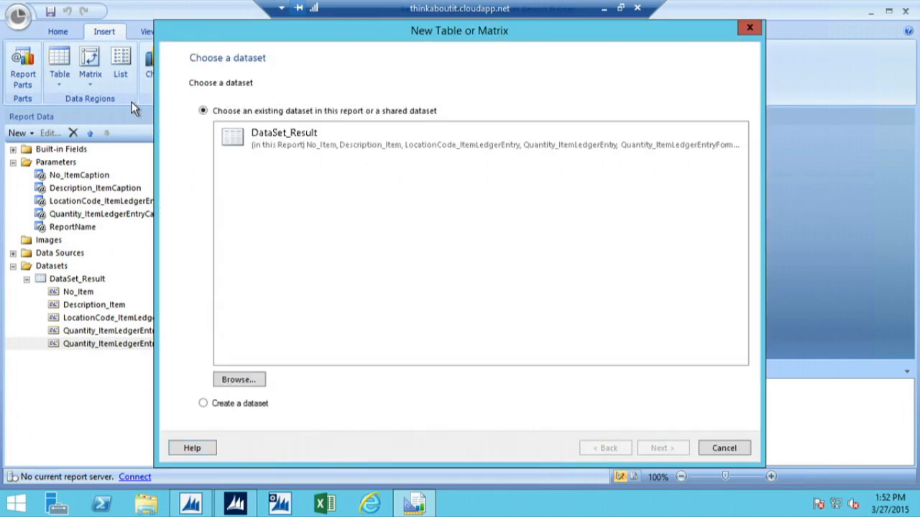
left_click(298, 145)
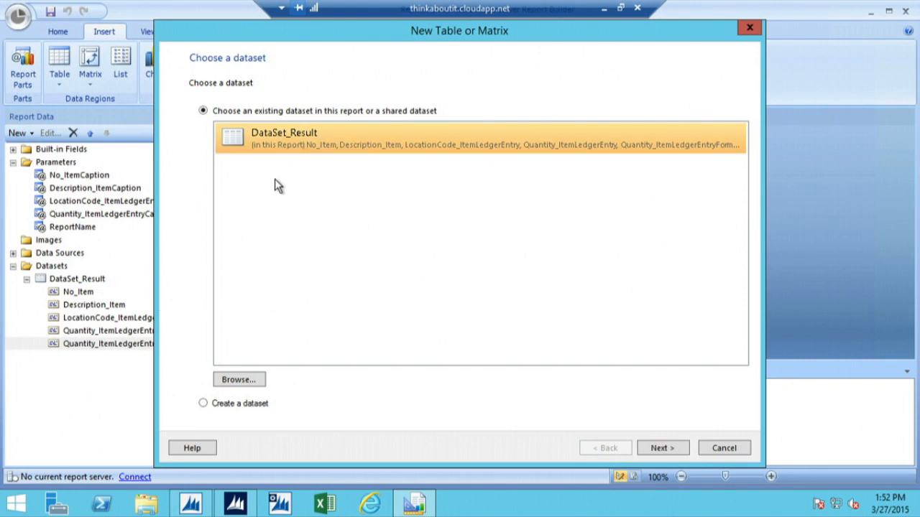
left_click(669, 449)
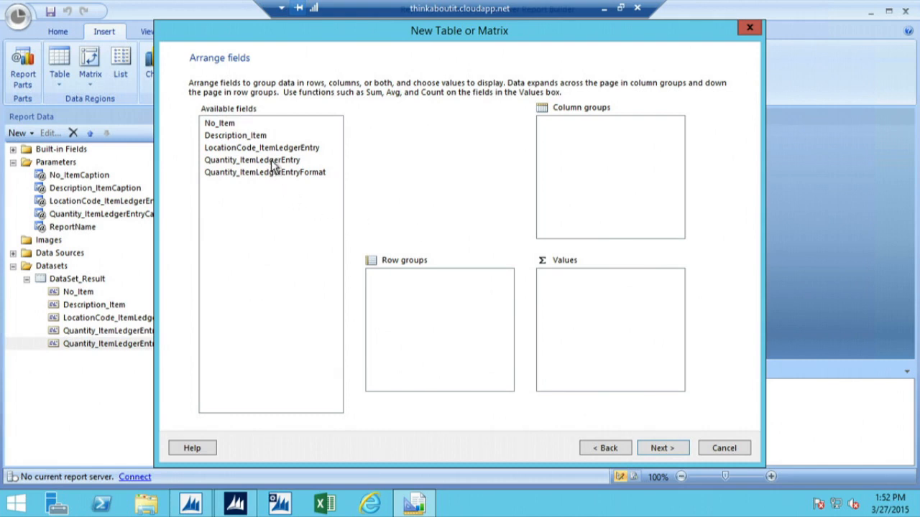
Step: Assign Quantity_ItemLedgerEntry to the values, LocationCode_ItemLedgerEntry to the column groups and No_Item to the row groups
left_click_drag(272, 164, 568, 297)
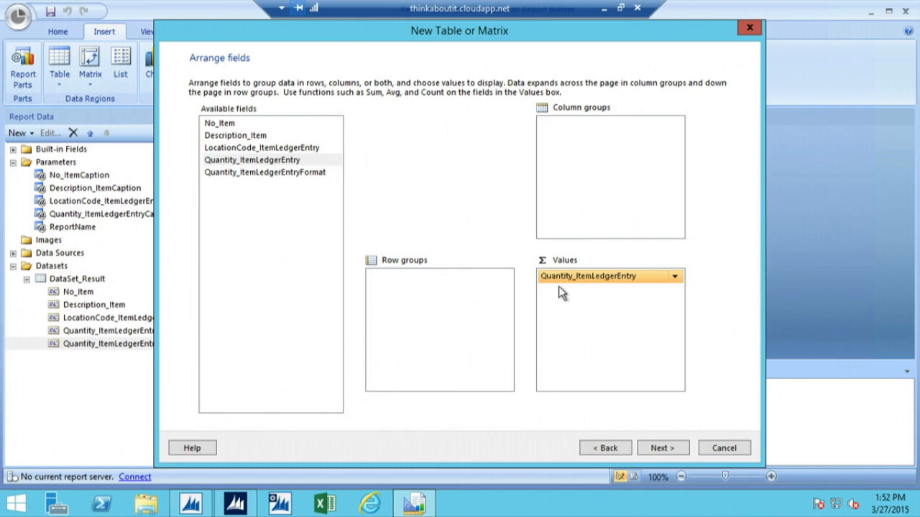
left_click(261, 151)
left_click_drag(262, 152, 584, 146)
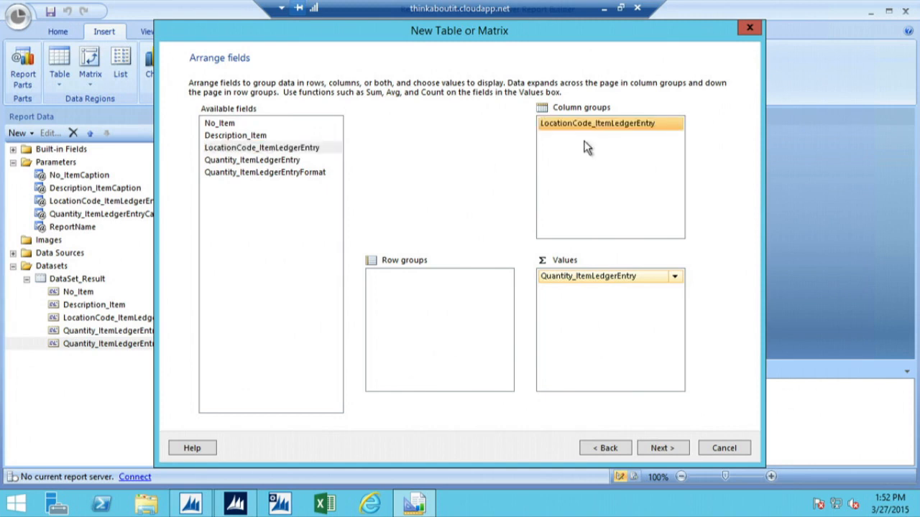
left_click_drag(230, 127, 402, 290)
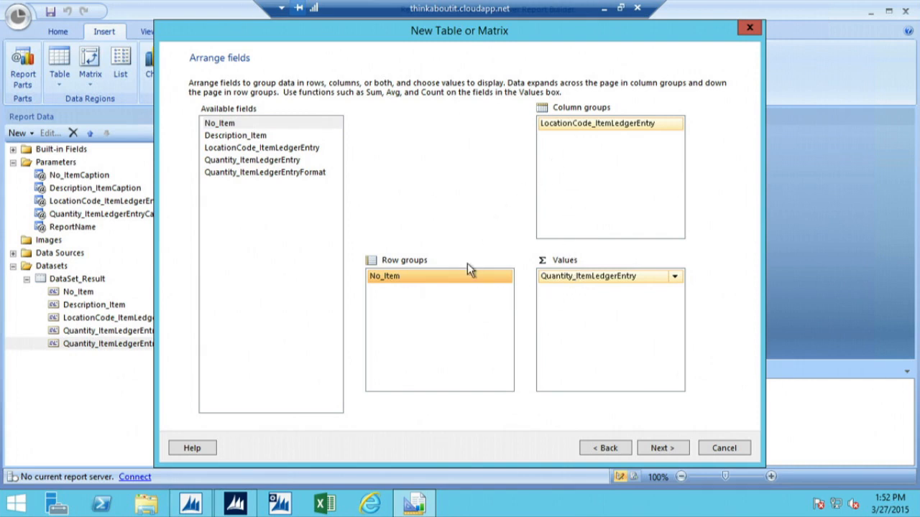
Step: Set the aggregate function of the Quantity_ItemLedgerEntry value to Sum and accept the field arrangement
left_click(674, 278)
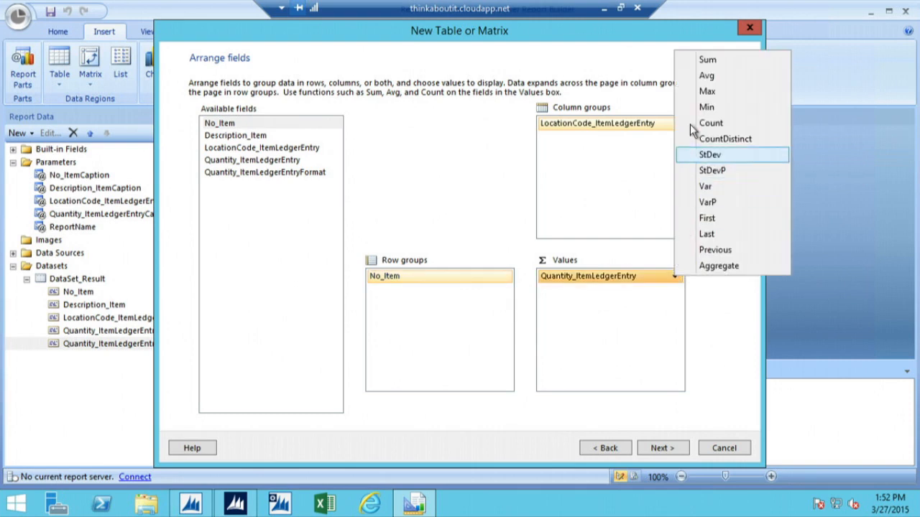
left_click(724, 61)
left_click(674, 277)
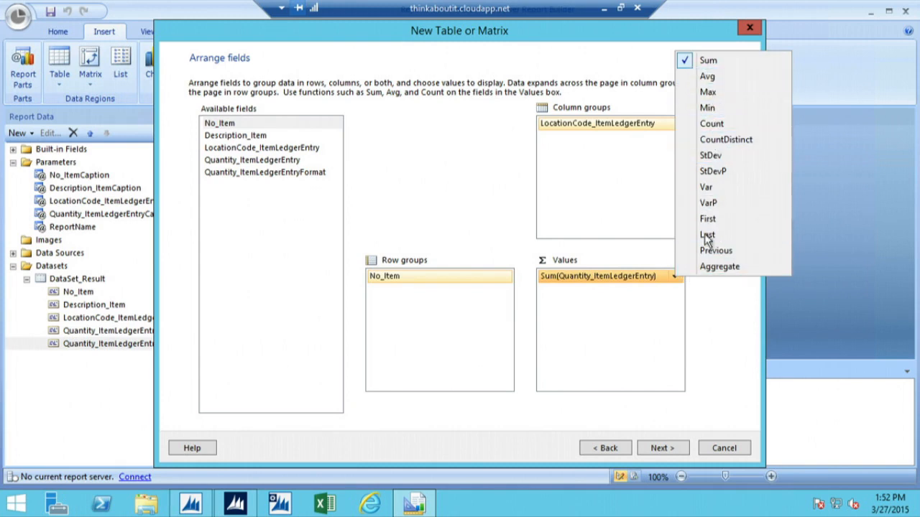
left_click(436, 220)
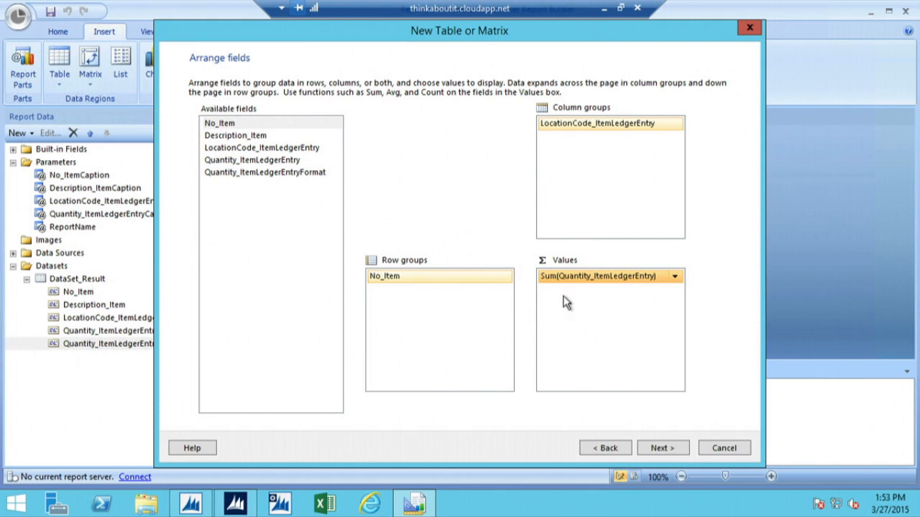
left_click(672, 449)
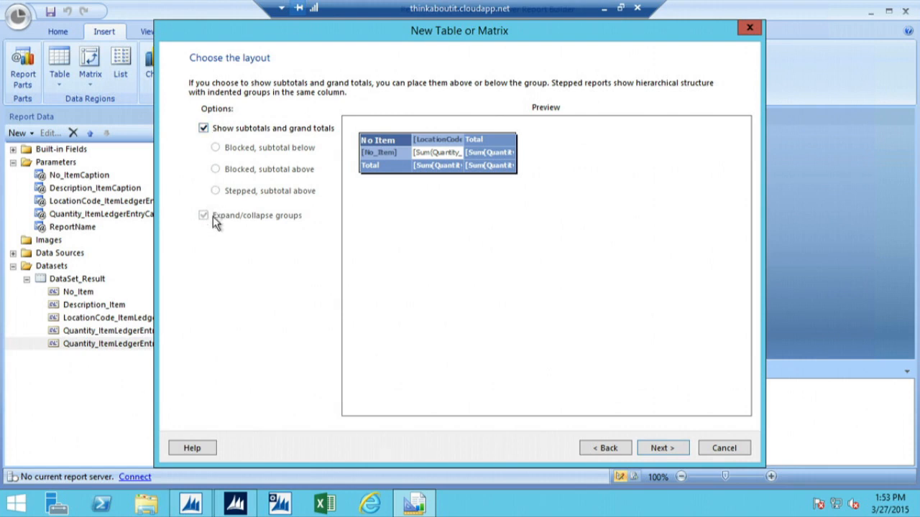
Step: Keep the subtotals and grand totals, compare the available styles, and finish the wizard with the Ocean style
left_click(662, 448)
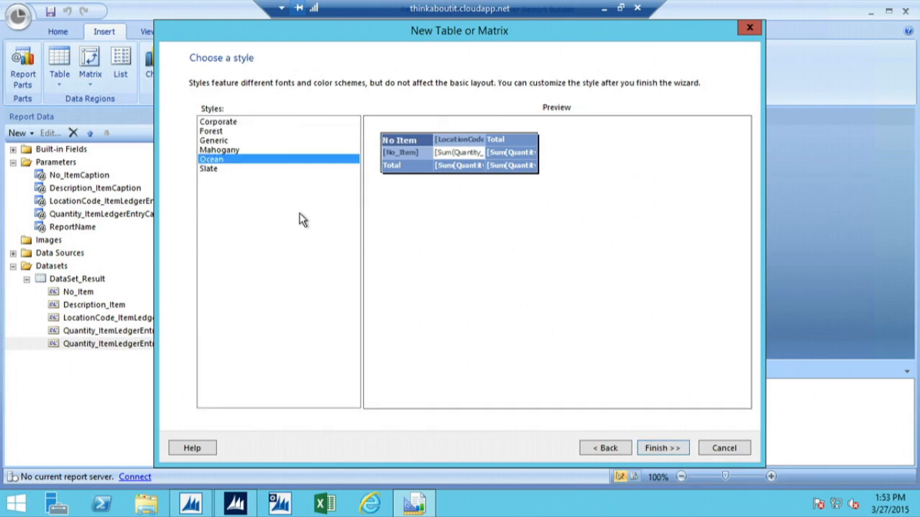
left_click(220, 150)
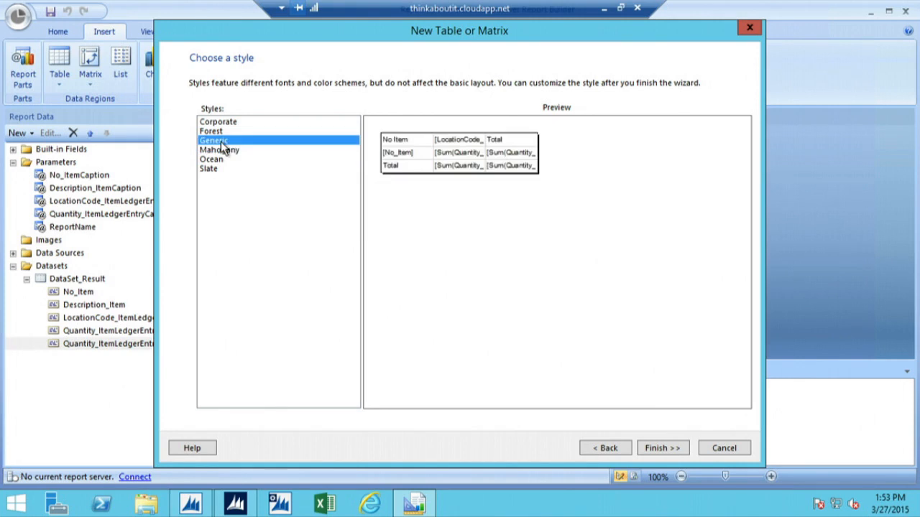
left_click(221, 132)
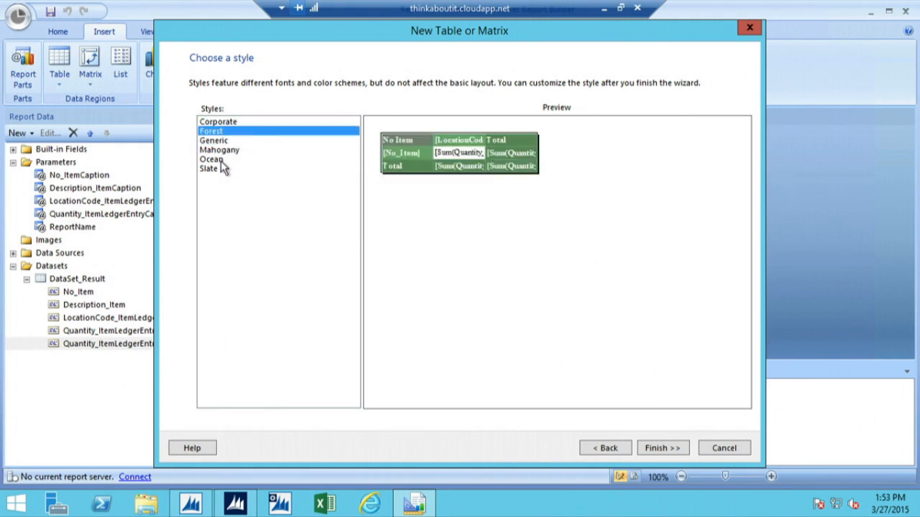
left_click(222, 161)
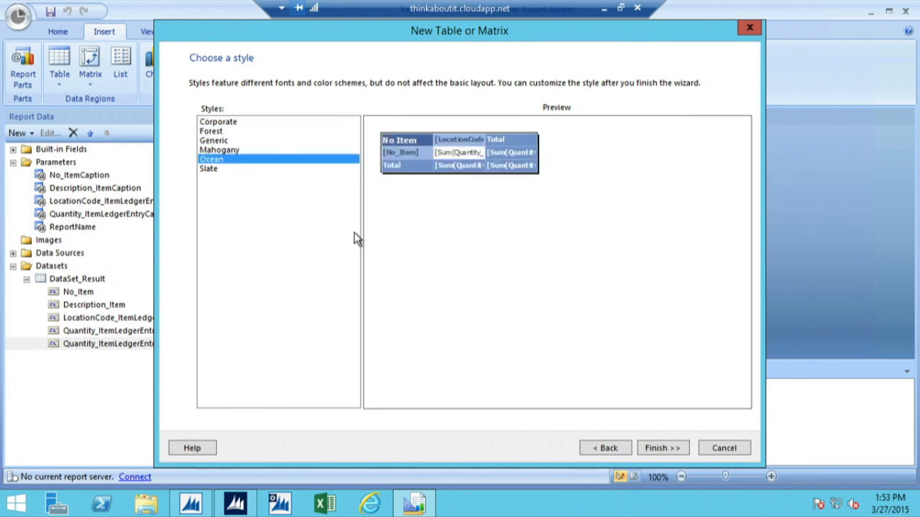
left_click(673, 448)
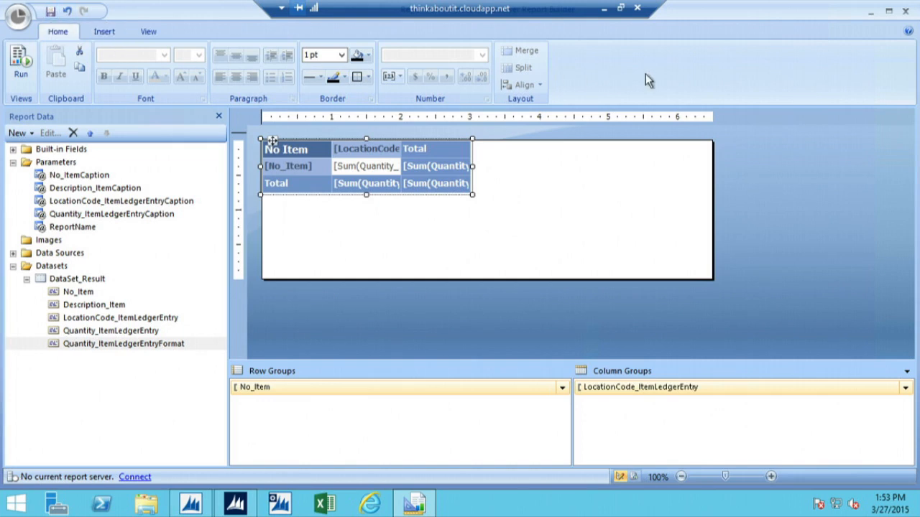
Step: Return to the NAV Development Environment, load the changed report layout, and save report 70009 TheInventory as compiled
left_click(871, 13)
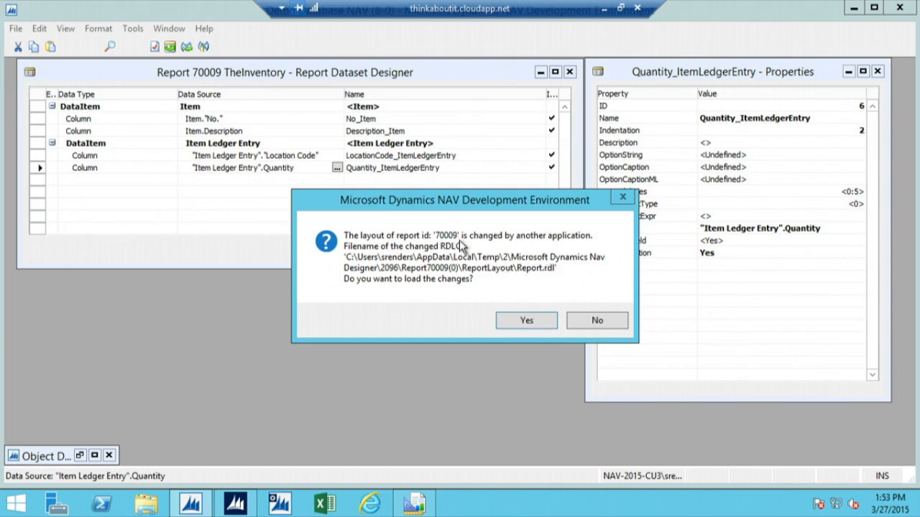
left_click(524, 322)
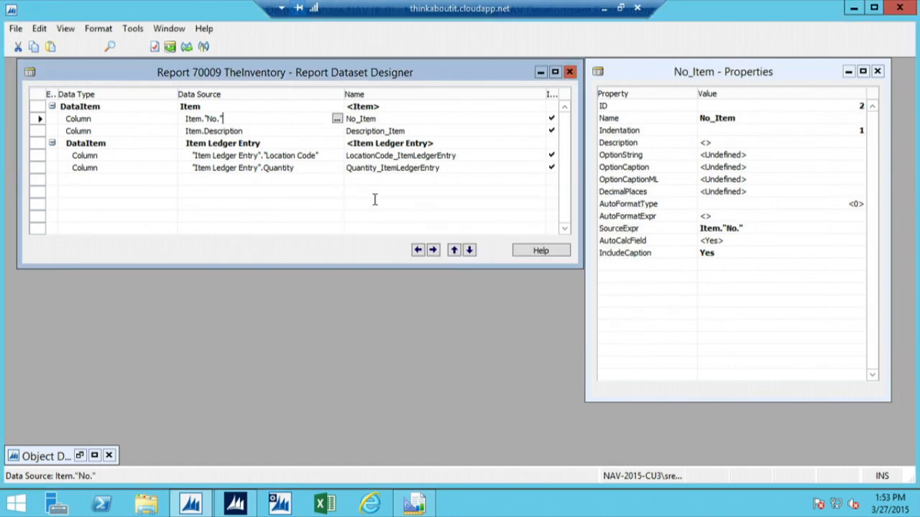
key("Escape")
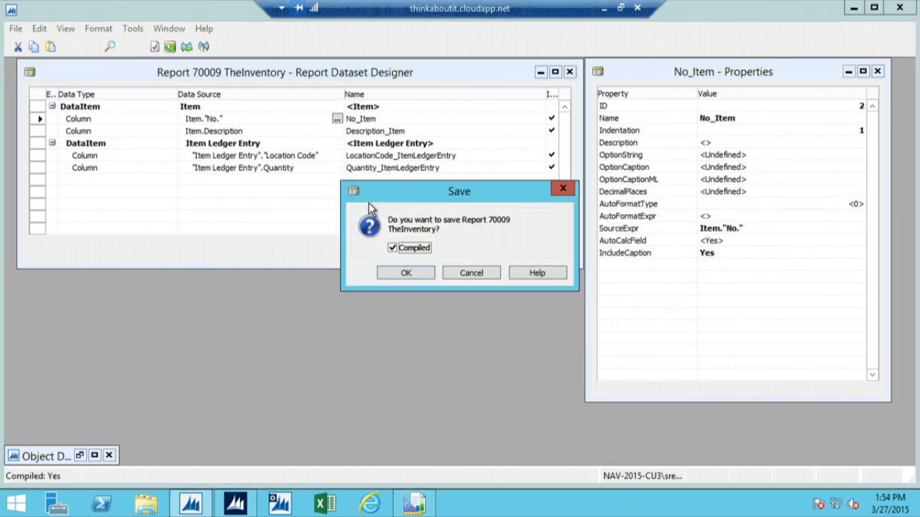
left_click(406, 273)
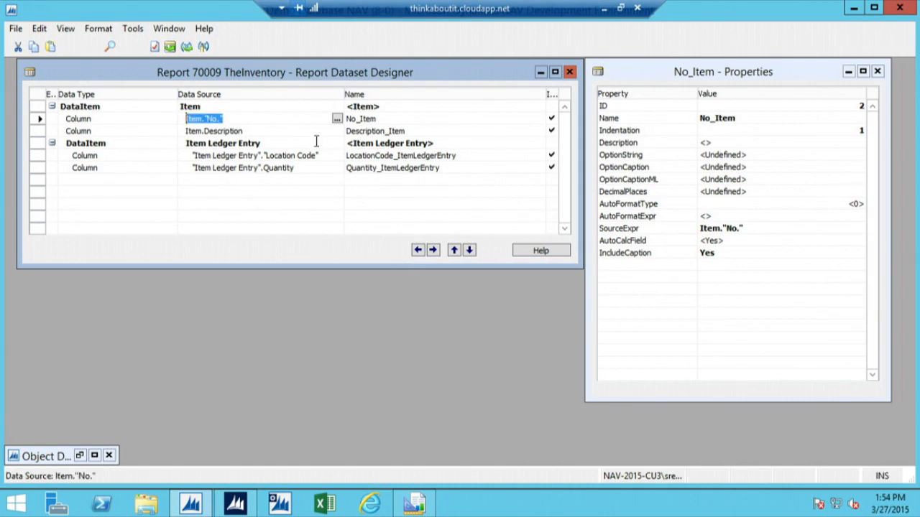
Step: Run TheInventory report in preview and examine the item quantities per location and their totals
key("Escape")
key("Return")
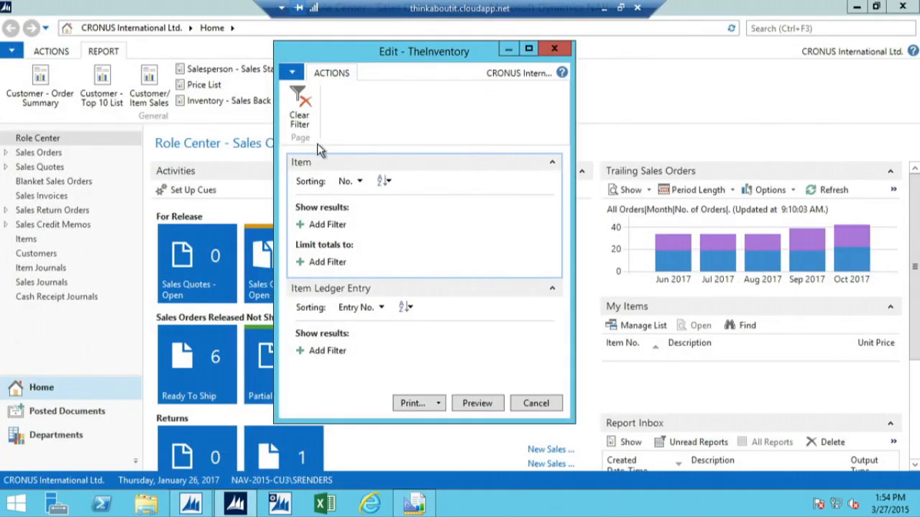
left_click(477, 404)
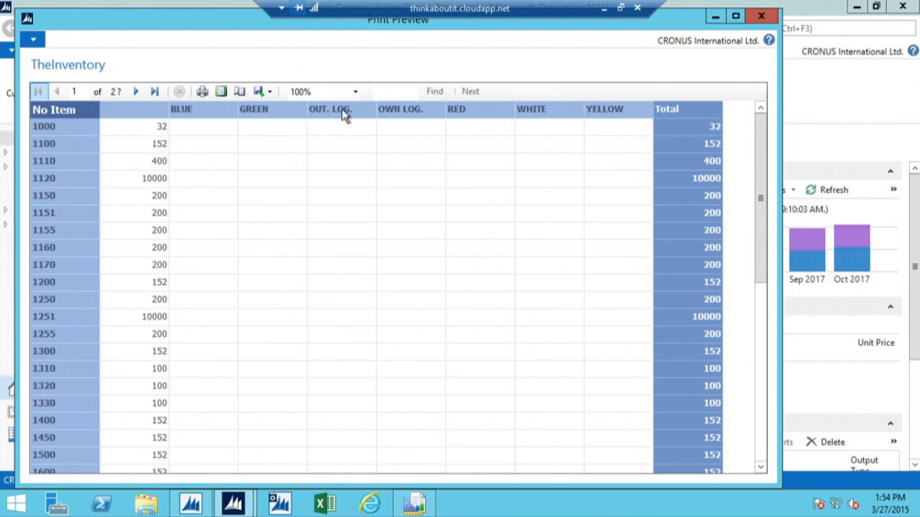
scroll(426, 190, "down", 6)
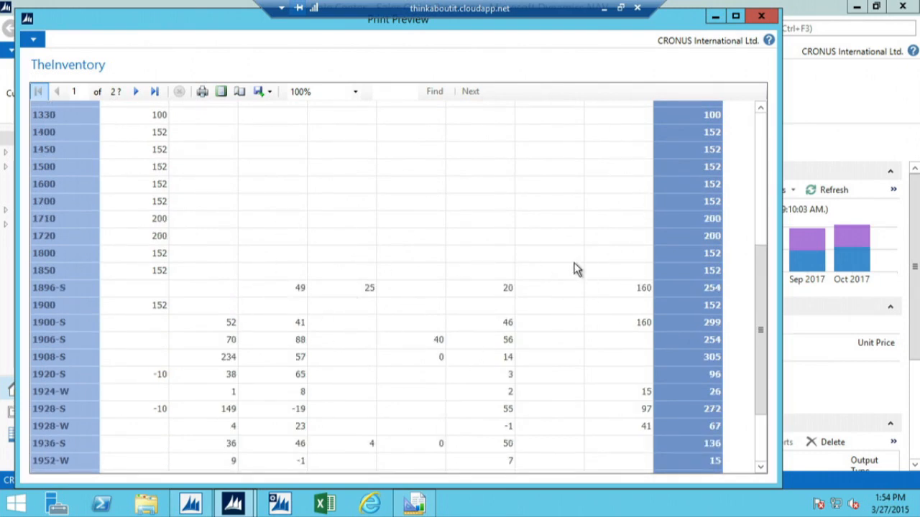
scroll(570, 248, "up", 6)
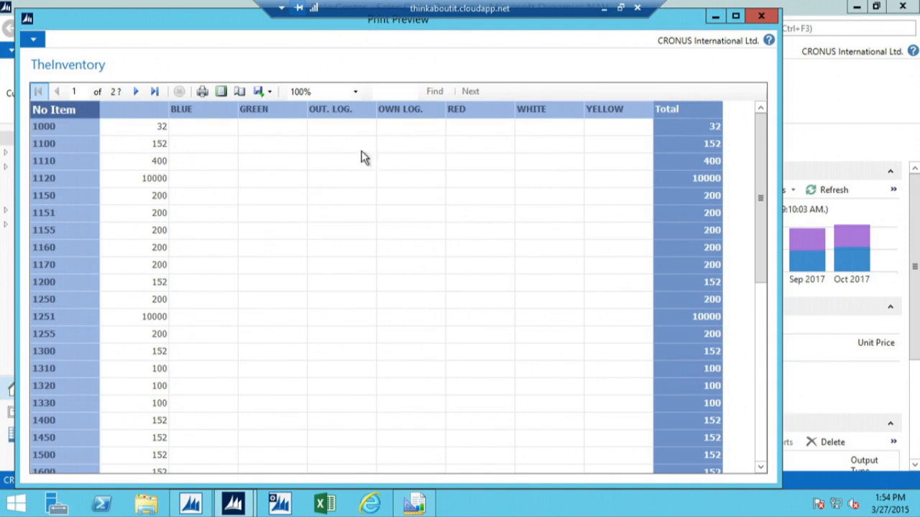
scroll(399, 289, "down", 10)
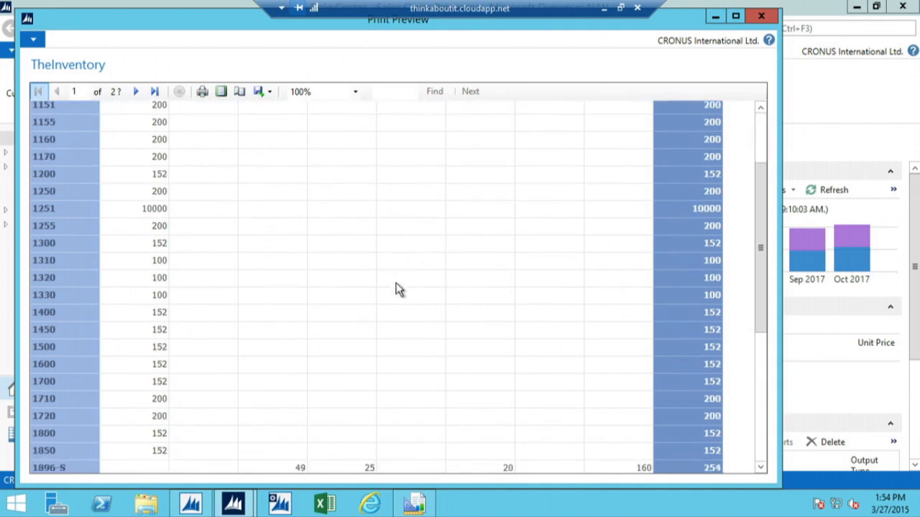
scroll(399, 289, "up", 10)
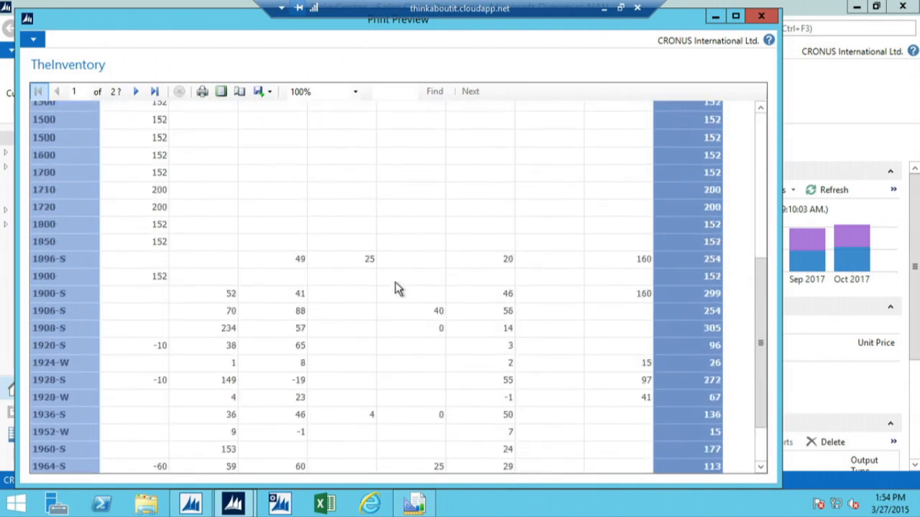